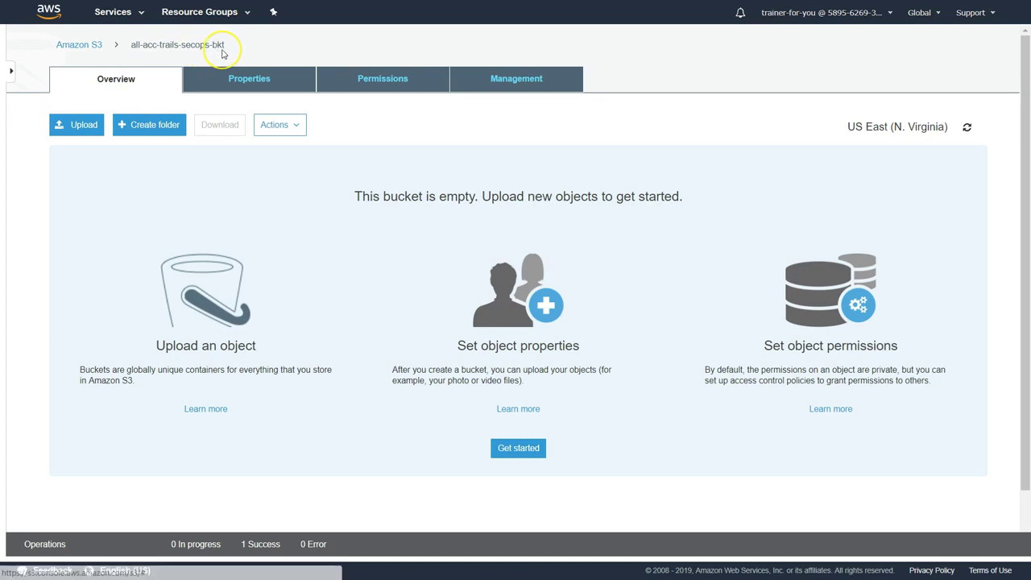
Step: View the bucket policy of the all-acc-trails-secops-bkt bucket and return to its overview
click(366, 81)
click(333, 135)
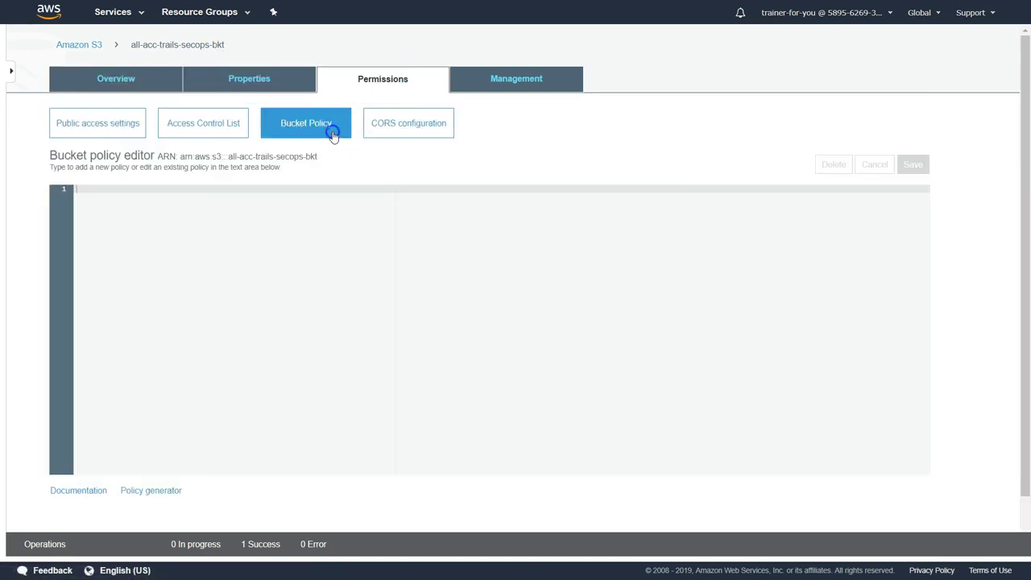
click(130, 80)
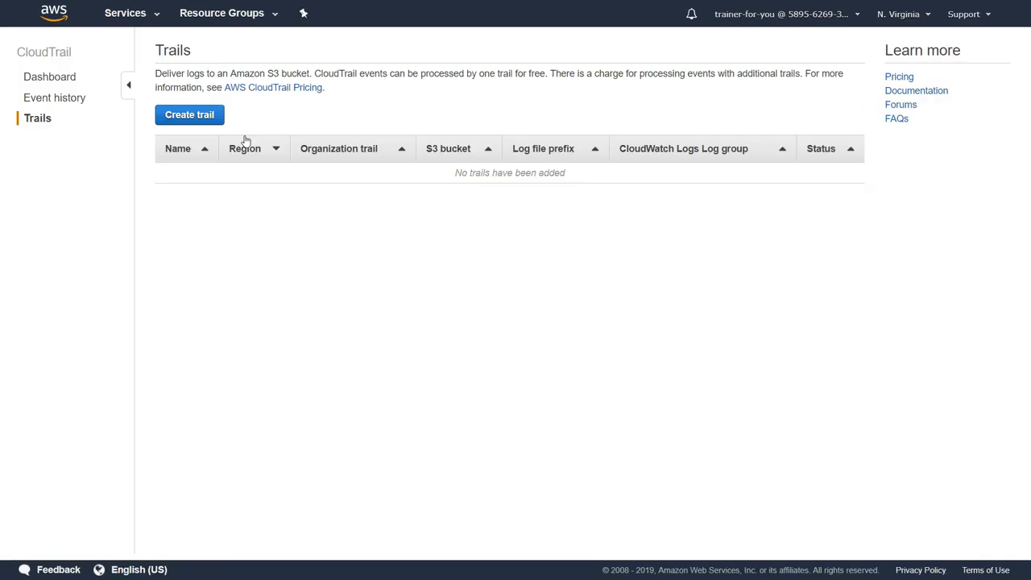
Step: Start a new CloudTrail trail named all-account-trails, applied to all regions but not to the organization
click(211, 117)
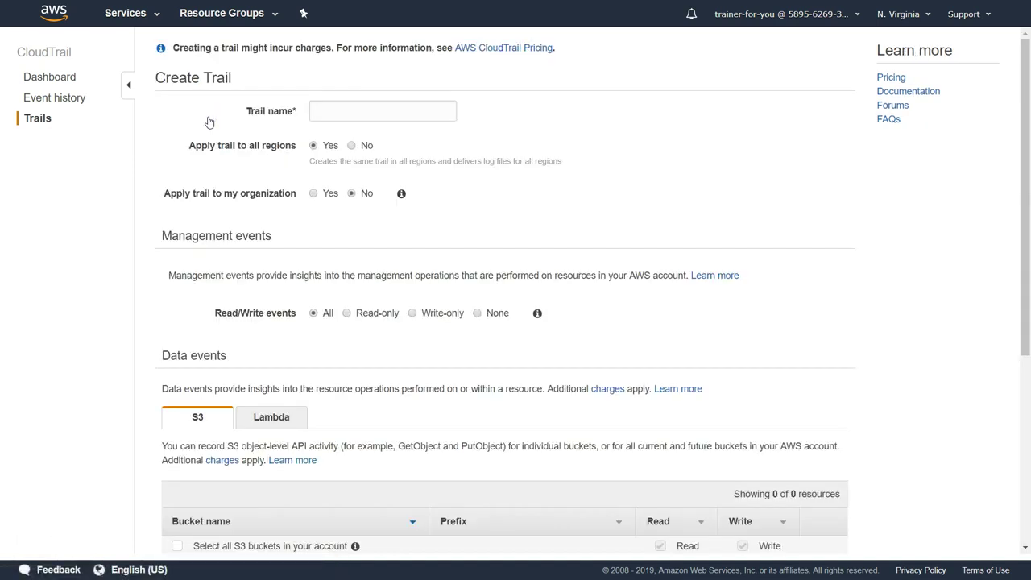
click(314, 111)
text(Tail)
text(-account-trails)
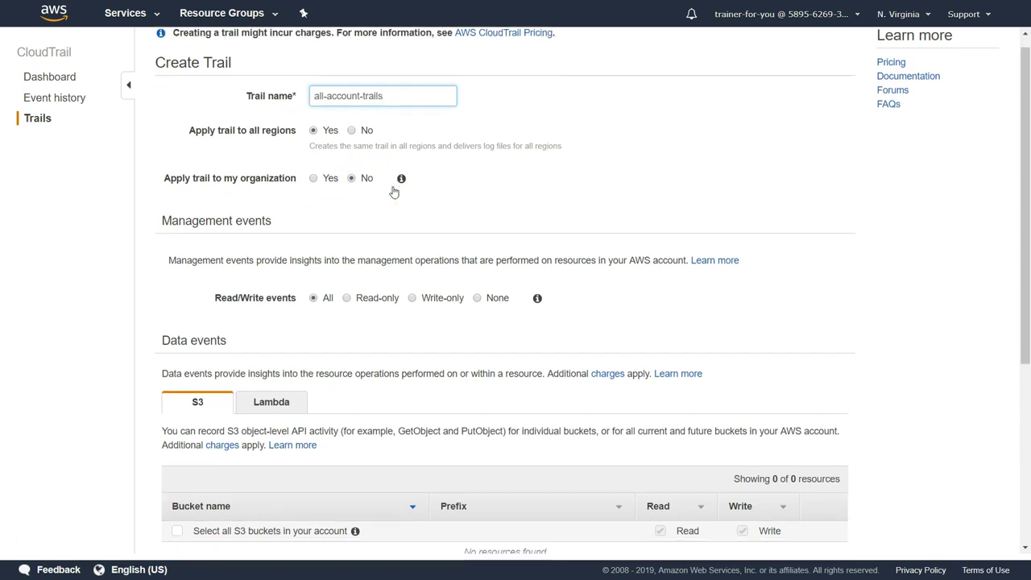
scroll(394, 191, down, 1)
scroll(394, 191, down, 1)
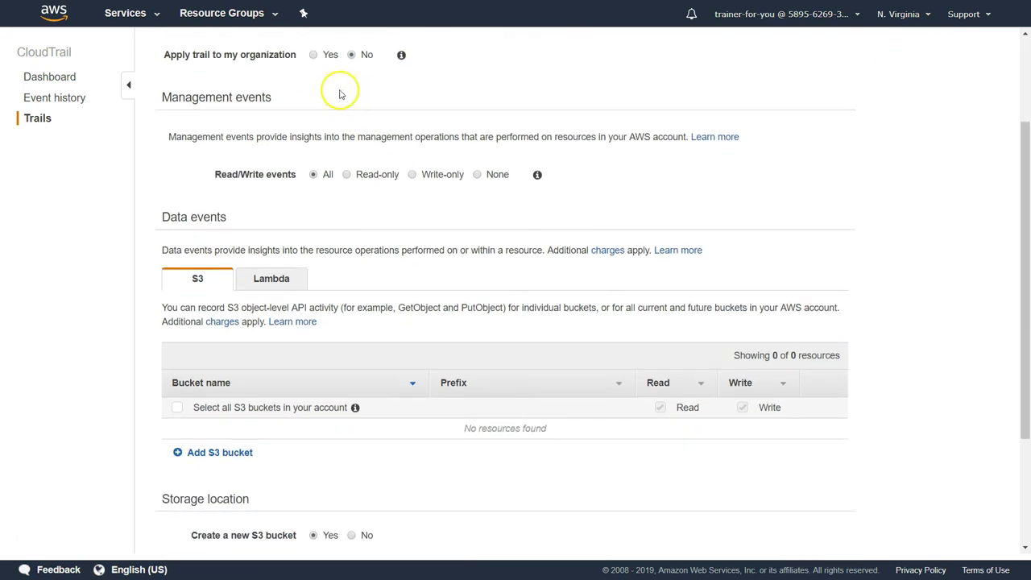
click(366, 66)
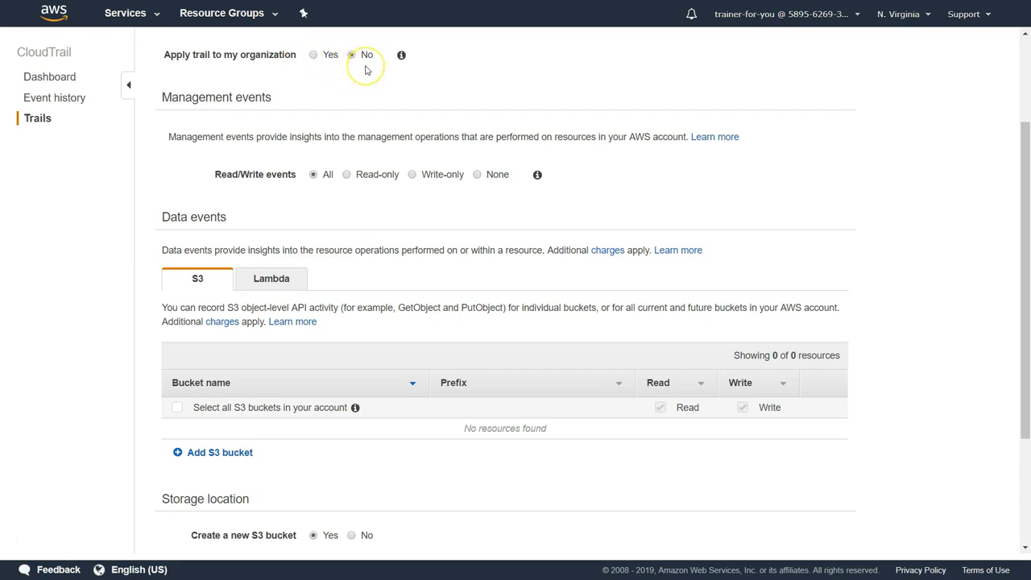
Step: Set the trail's storage location to the existing S3 bucket all-acc-trails-secops-bkt
scroll(365, 70, down, 3)
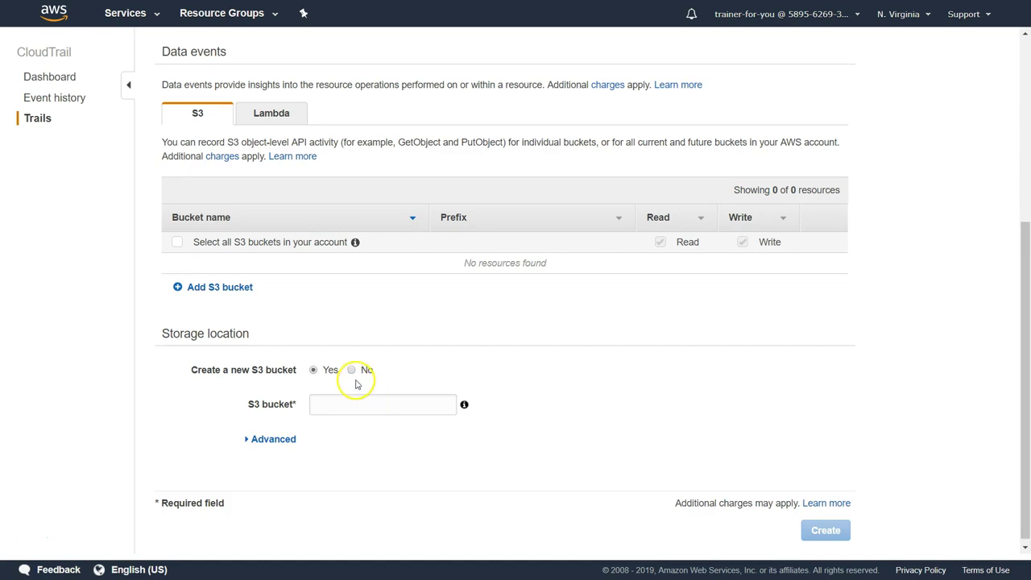
click(355, 376)
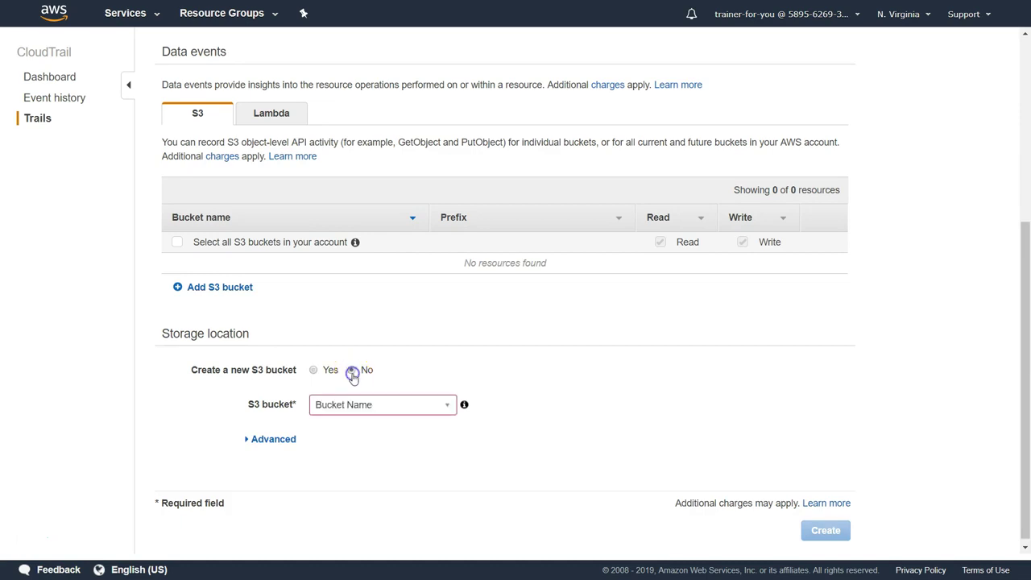
click(352, 404)
text(all)
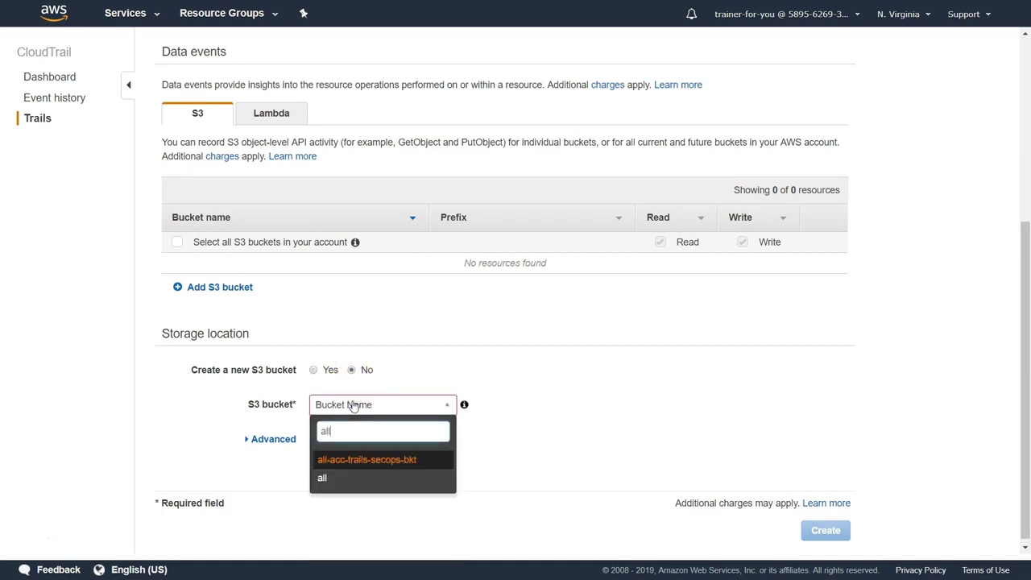
click(356, 457)
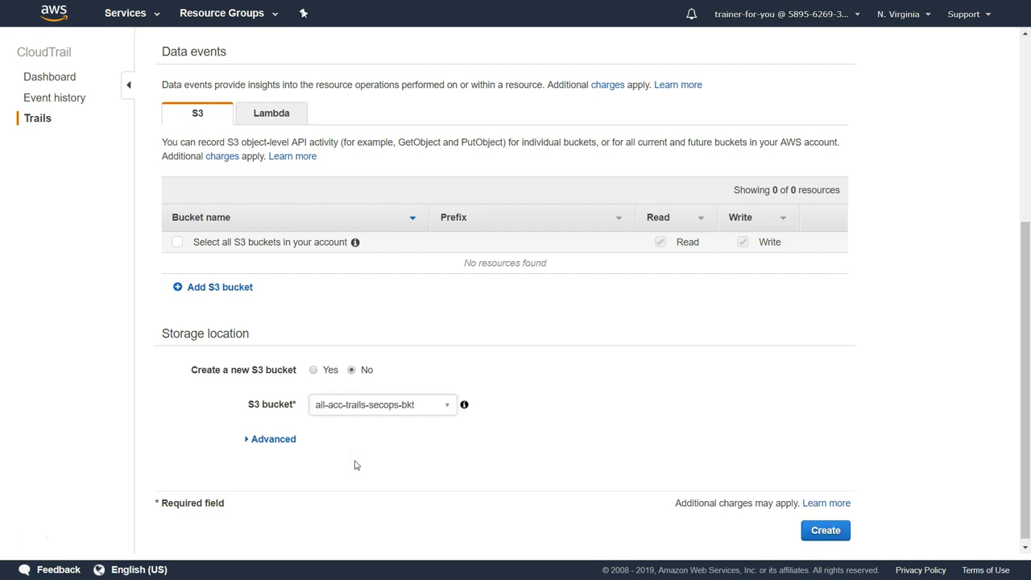
Step: Show the advanced storage settings, keep log file validation enabled, and create the trail
click(276, 439)
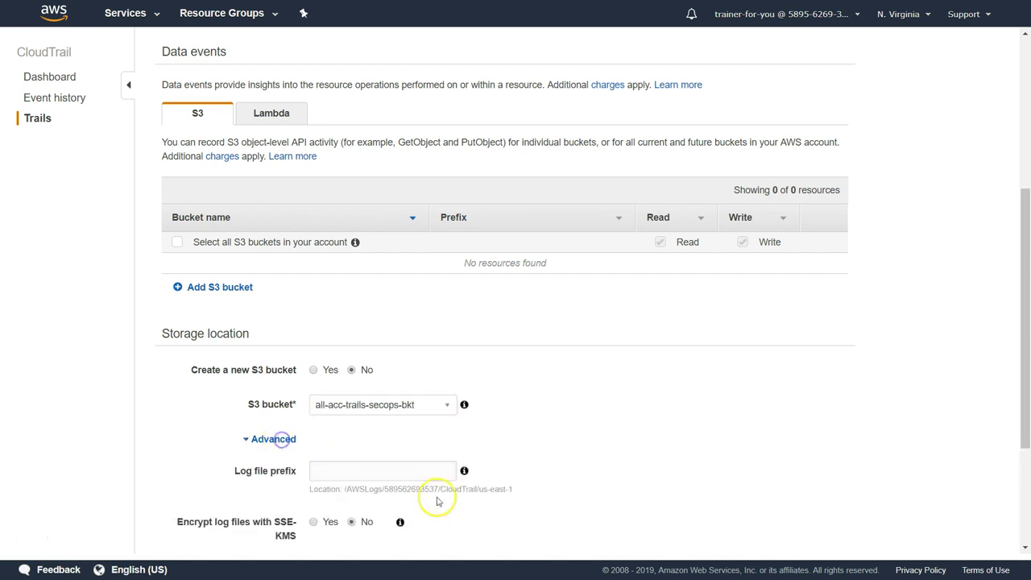
scroll(431, 497, down, 3)
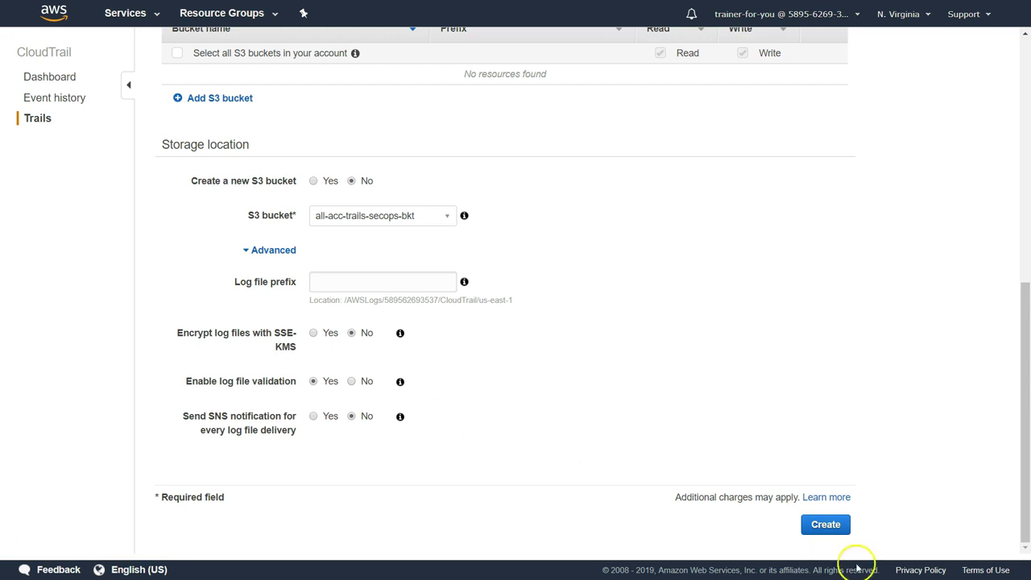
click(822, 524)
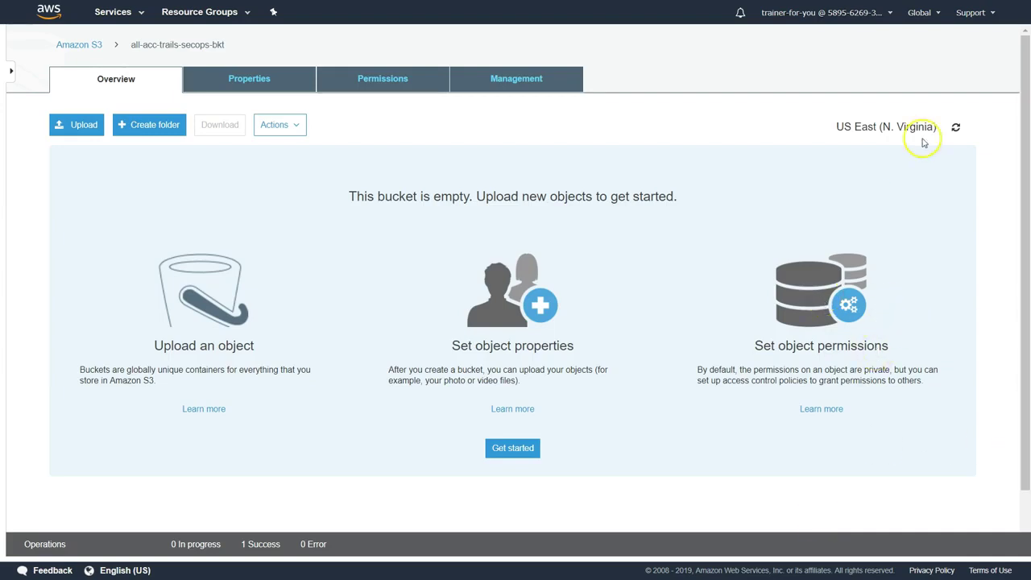
Step: Refresh the all-acc-trails-secops-bkt contents and examine the PutObject Resource line in its bucket policy
click(956, 127)
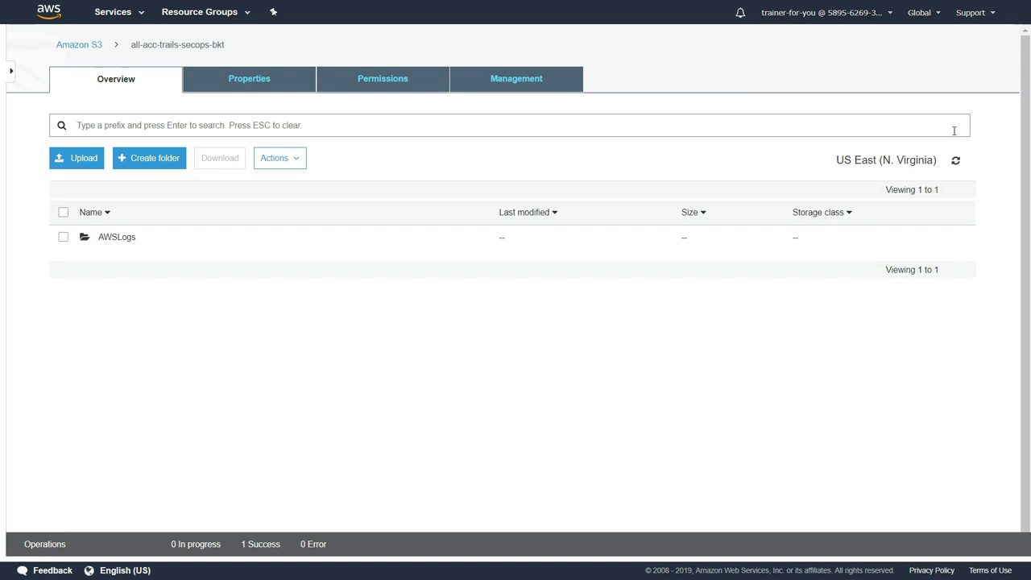
click(396, 85)
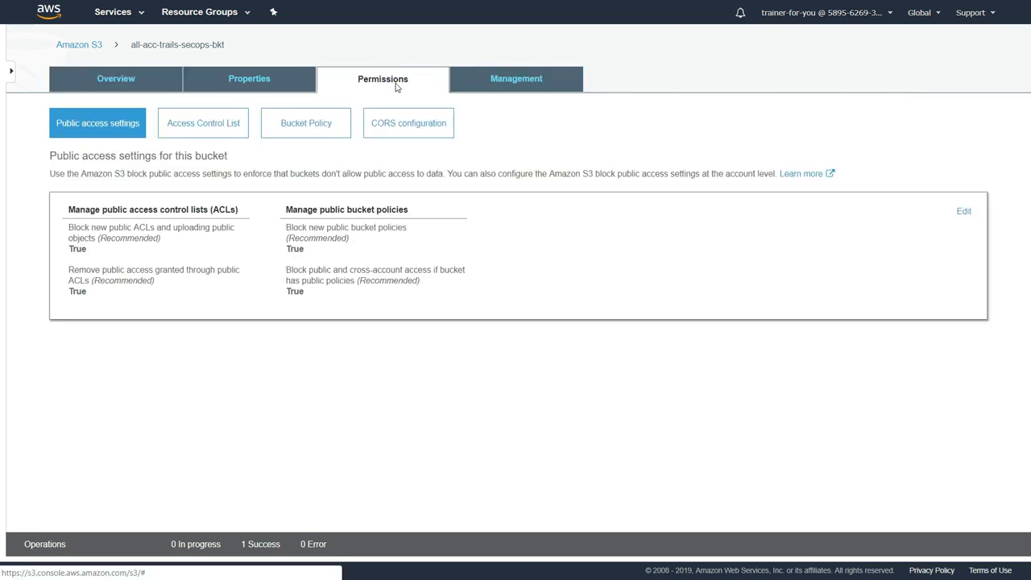
click(339, 122)
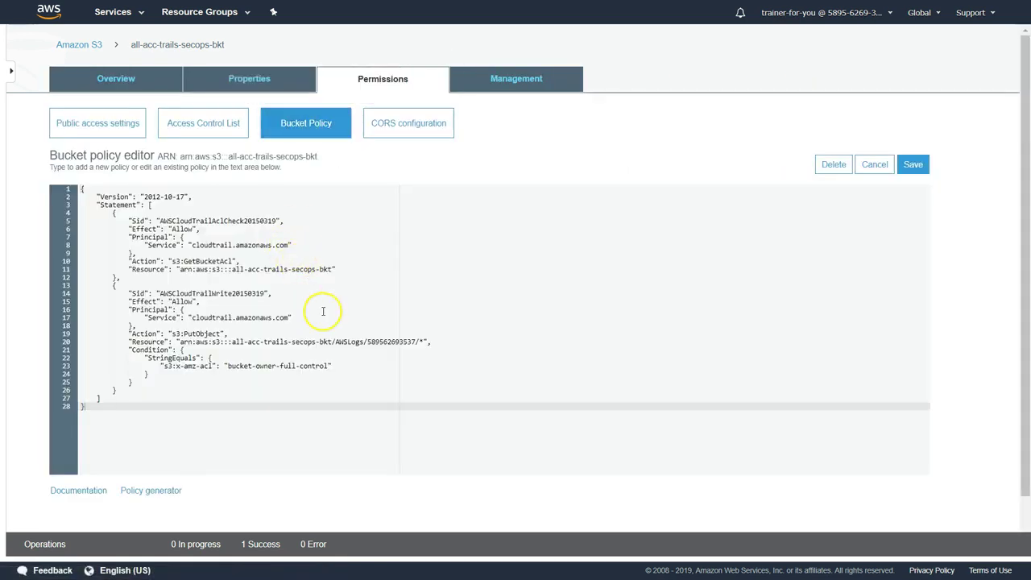
click(239, 341)
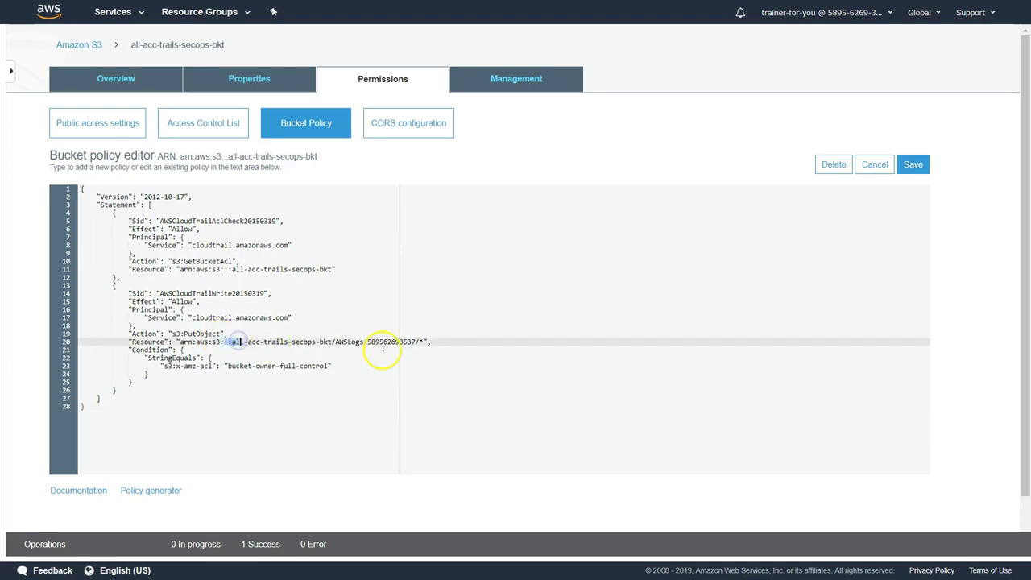
click(436, 342)
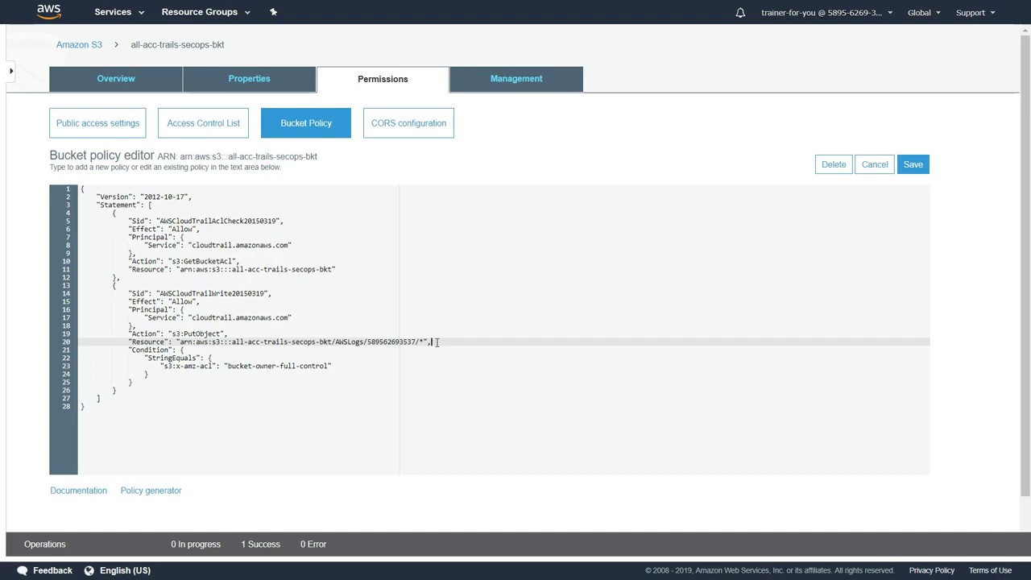
click(394, 341)
double_click(394, 342)
Step: Examine the Resource entries of the example policy in the AWS documentation on bucket policies for multiple accounts
key(ctrl+Tab)
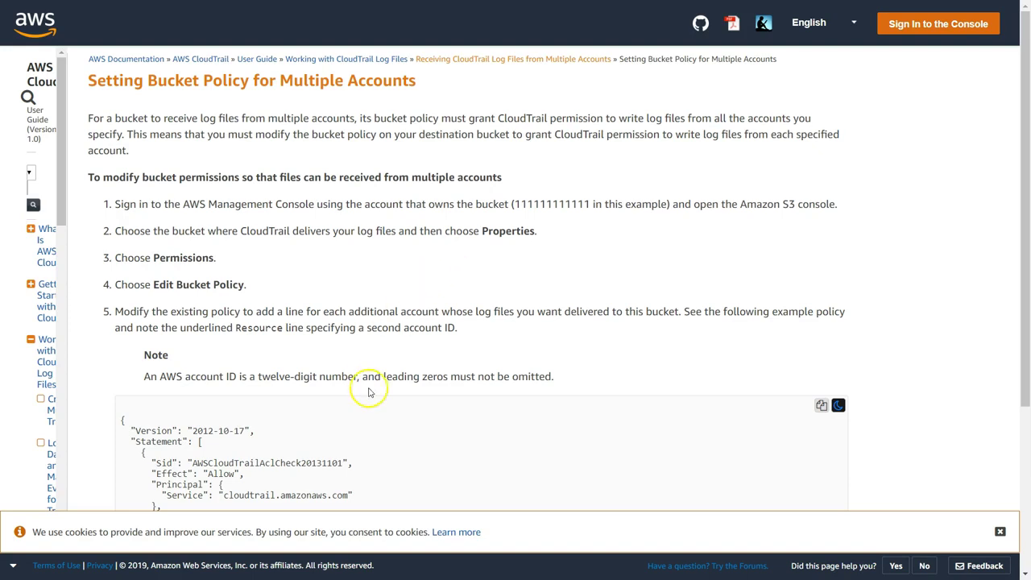
scroll(368, 391, down, 3)
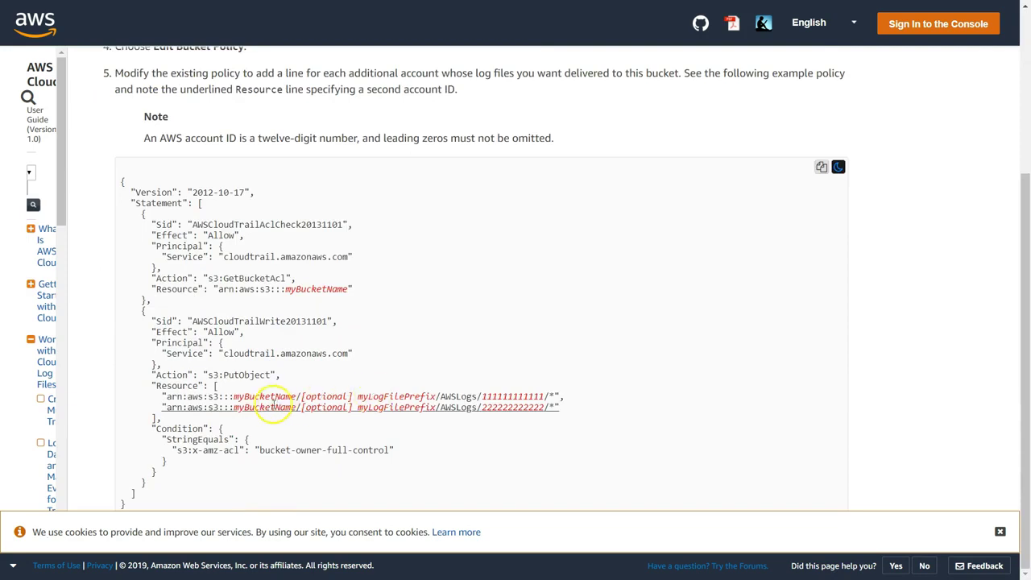
drag(163, 405, 300, 408)
double_click(522, 403)
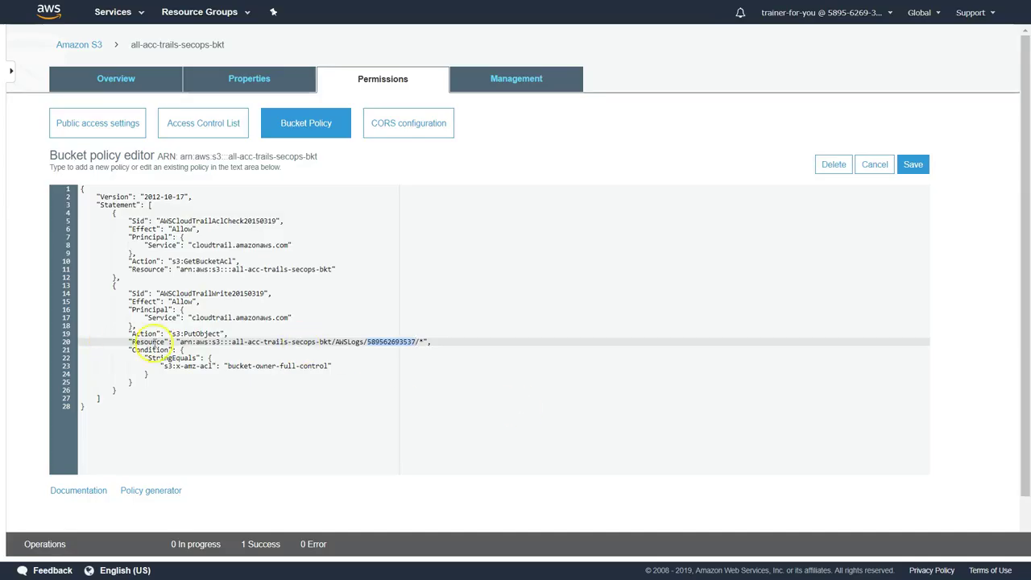
Step: Turn the PutObject statement's Resource value into a list by enclosing the ARN in square brackets
click(176, 342)
text([)
click(433, 341)
text(])
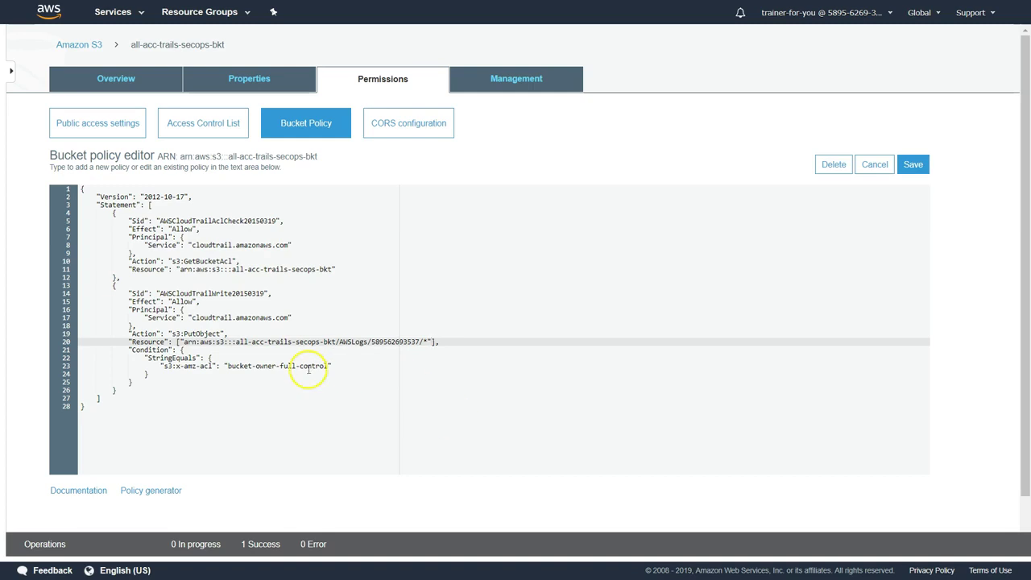
Step: Duplicate the AWSLogs ARN as a second, comma-separated entry in the Resource list, with the closing bracket on its own line
drag(181, 341, 431, 343)
key(ctrl+c)
click(431, 343)
text(",)
key(Return)
key(ctrl+v)
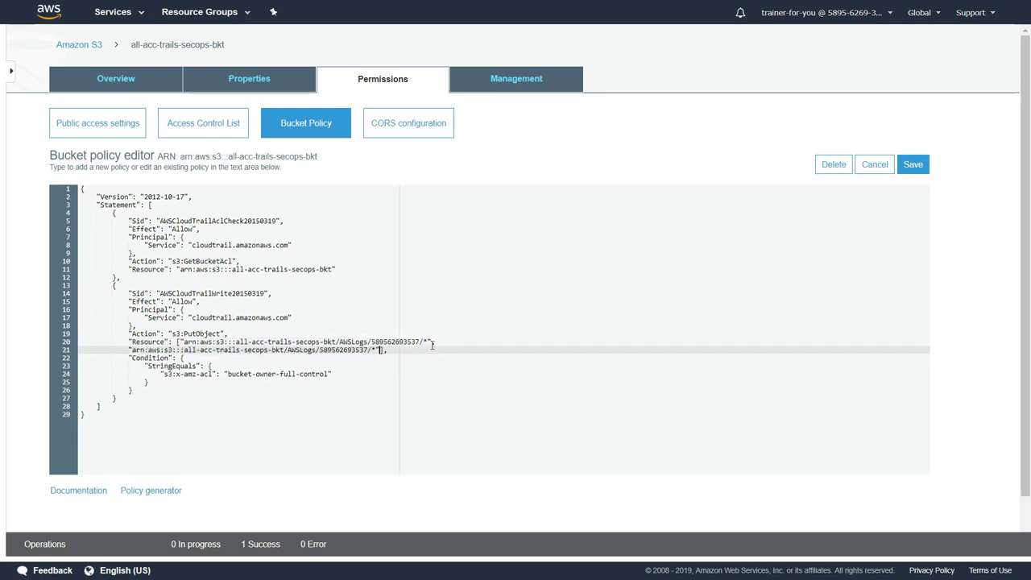
key(Return)
Step: Replace the account ID in the second Resource ARN with the Finance account's ID and save the bucket policy
drag(319, 351, 366, 353)
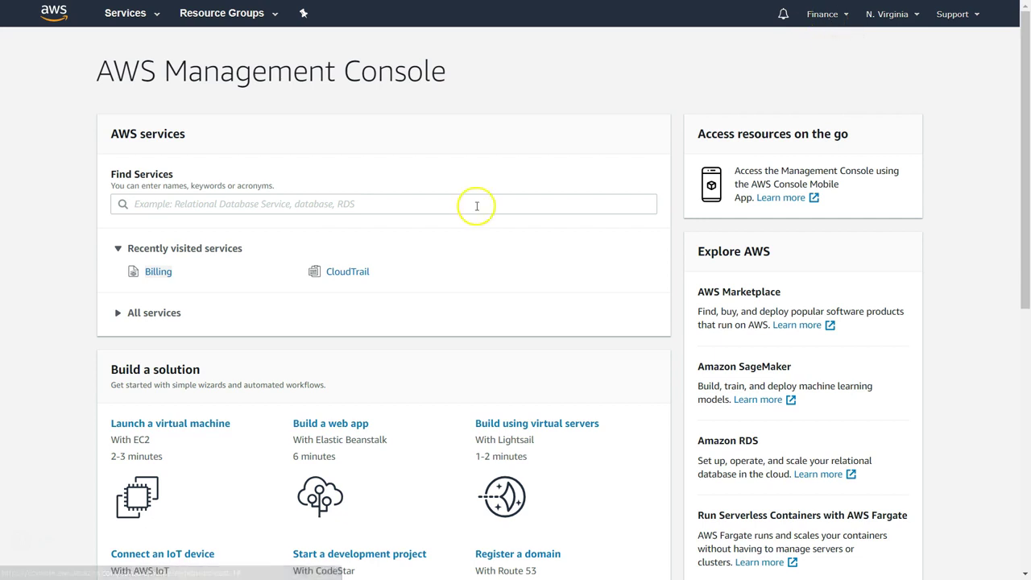
click(354, 274)
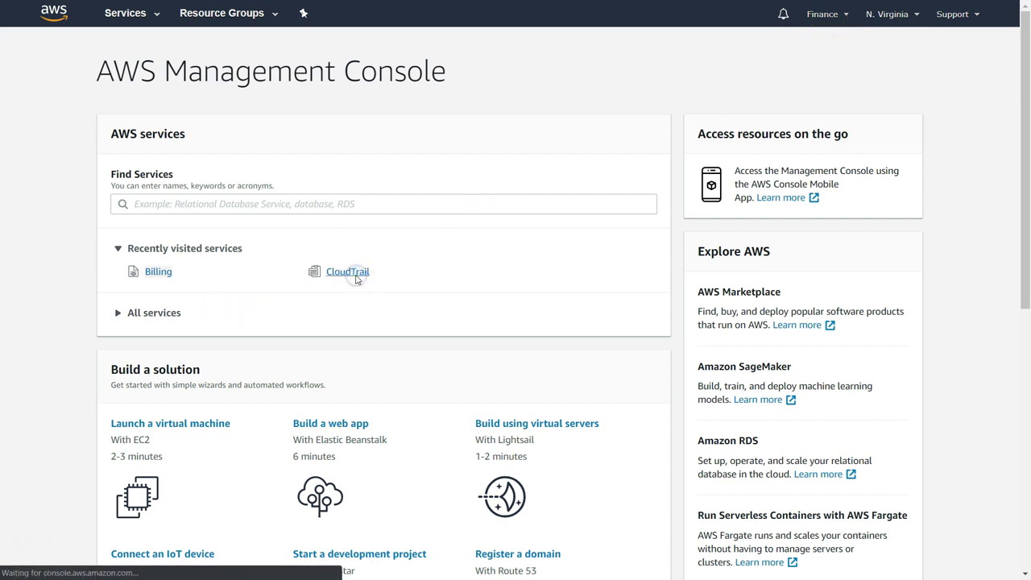
click(834, 14)
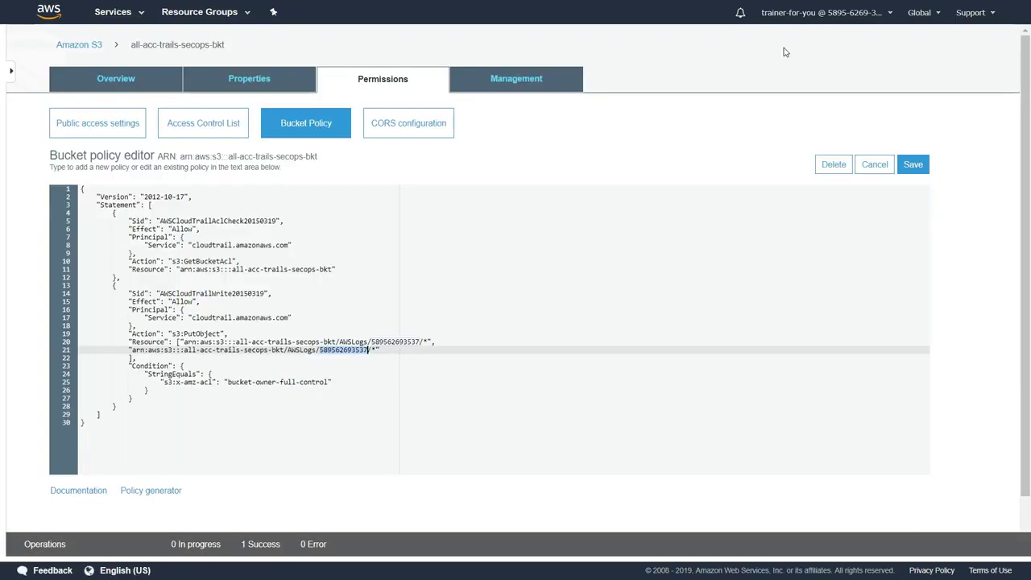
key(BackSpace)
key(ctrl+v)
click(913, 165)
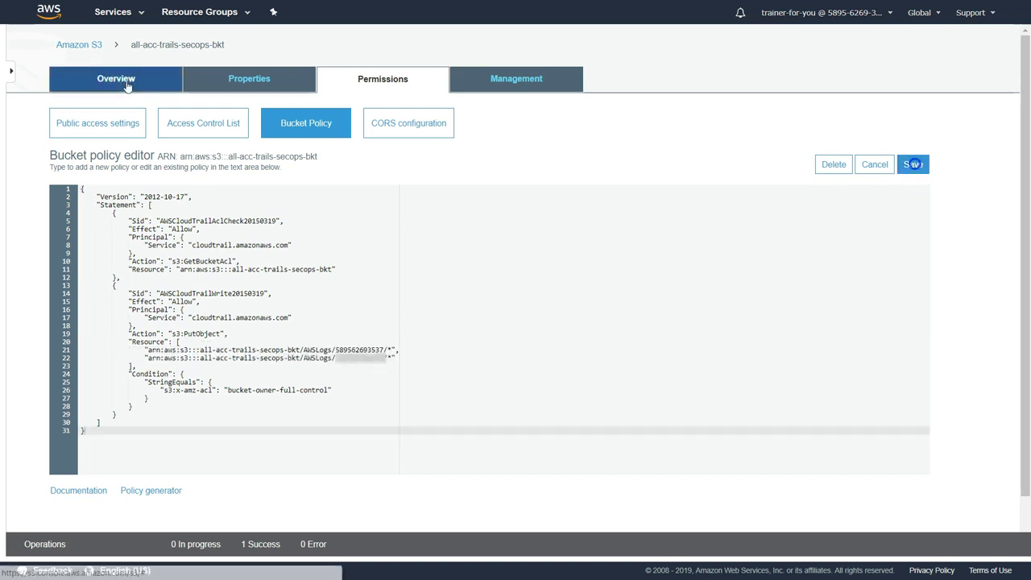
Step: Open the bucket's AWSLogs folder and select its path all-acc-trails-secops-bkt / AWSLogs for copying
click(126, 86)
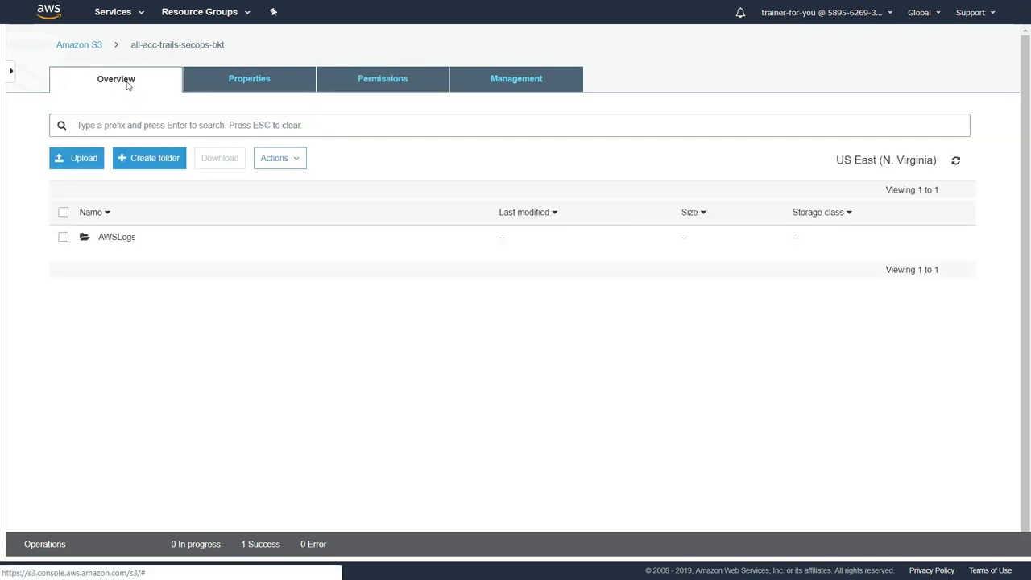
click(119, 235)
click(119, 237)
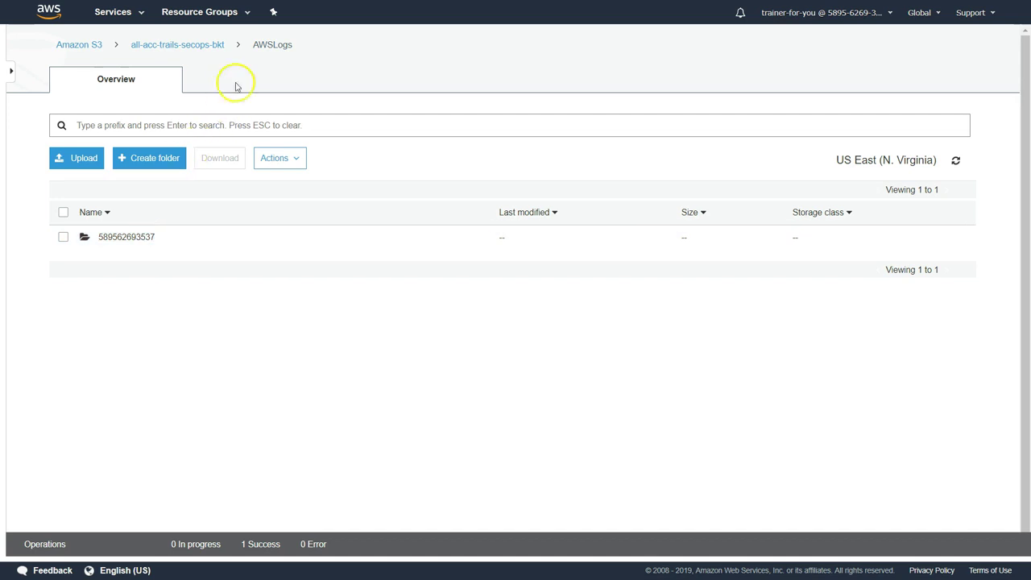
drag(230, 45, 204, 39)
drag(302, 58, 131, 46)
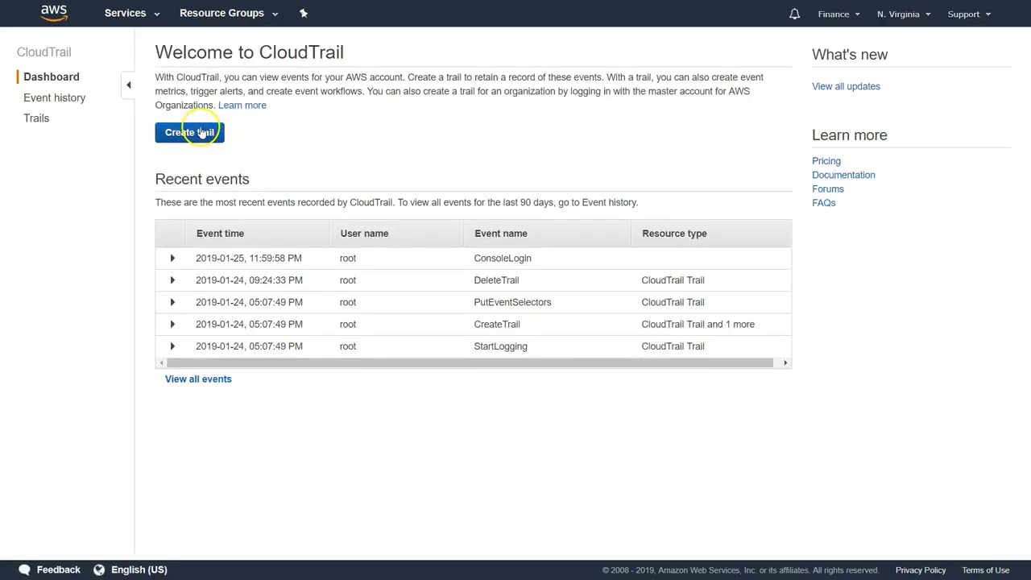
Step: Start a new trail in the Finance account's CloudTrail and name it all_trails_secops_acc
click(200, 129)
click(330, 108)
text(all_trai)
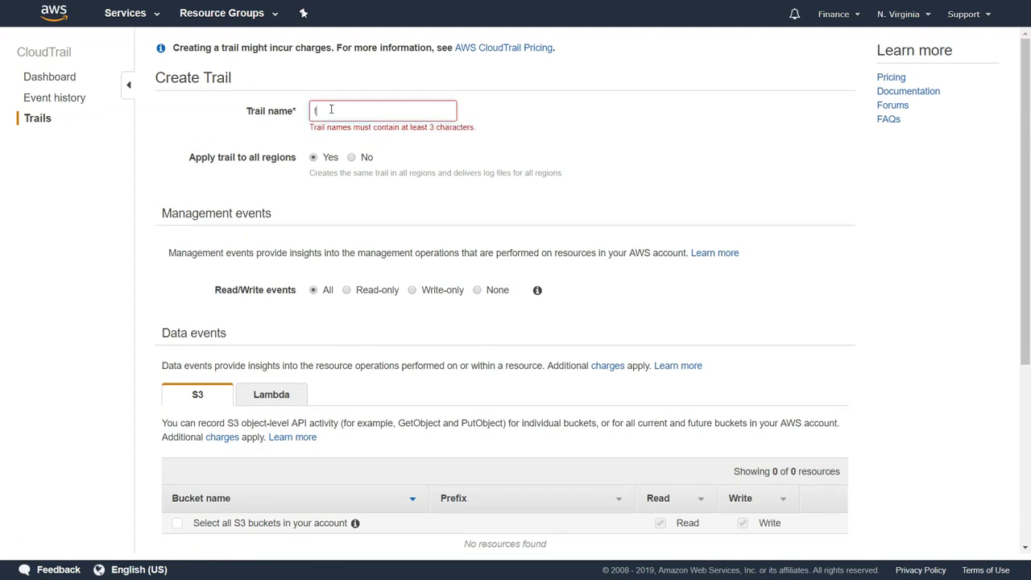
text(ls_secon)
key(BackSpace)
text(ps_acc)
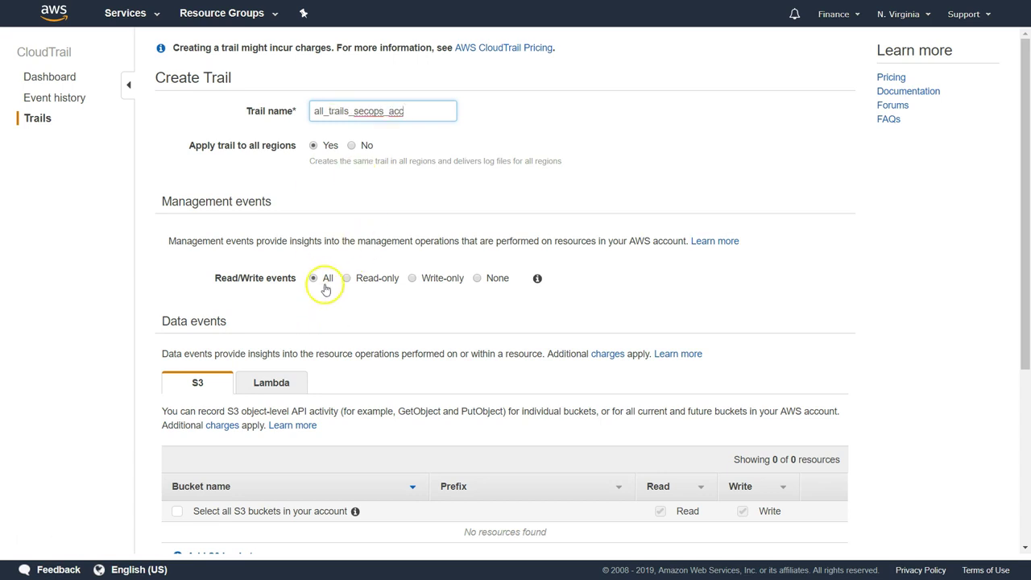
Step: Store the trail in an existing S3 bucket, enter all-acc-trails-secops-bkt/AWSLogs as its name, and try to create the trail
scroll(324, 289, down, 3)
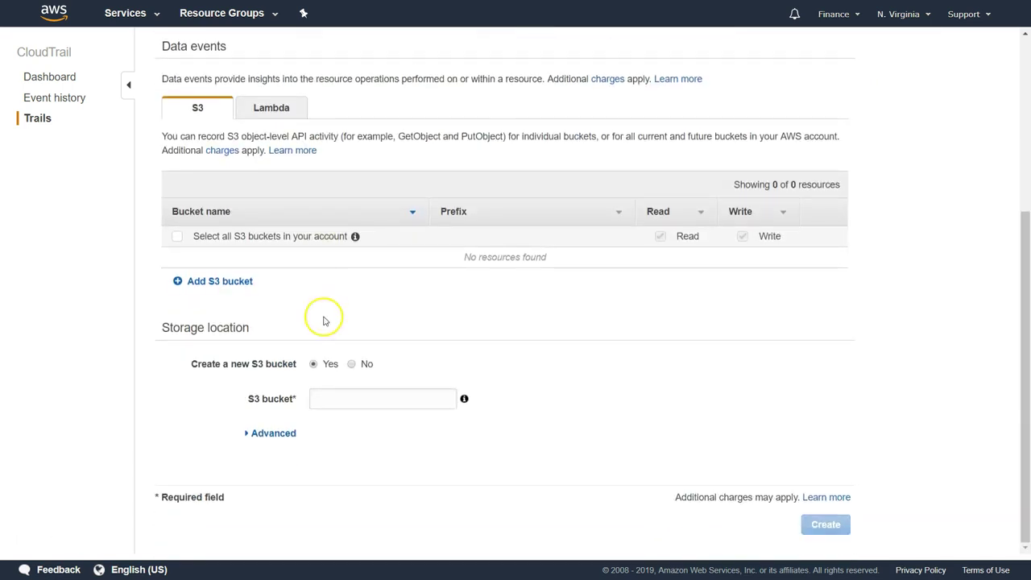
click(352, 365)
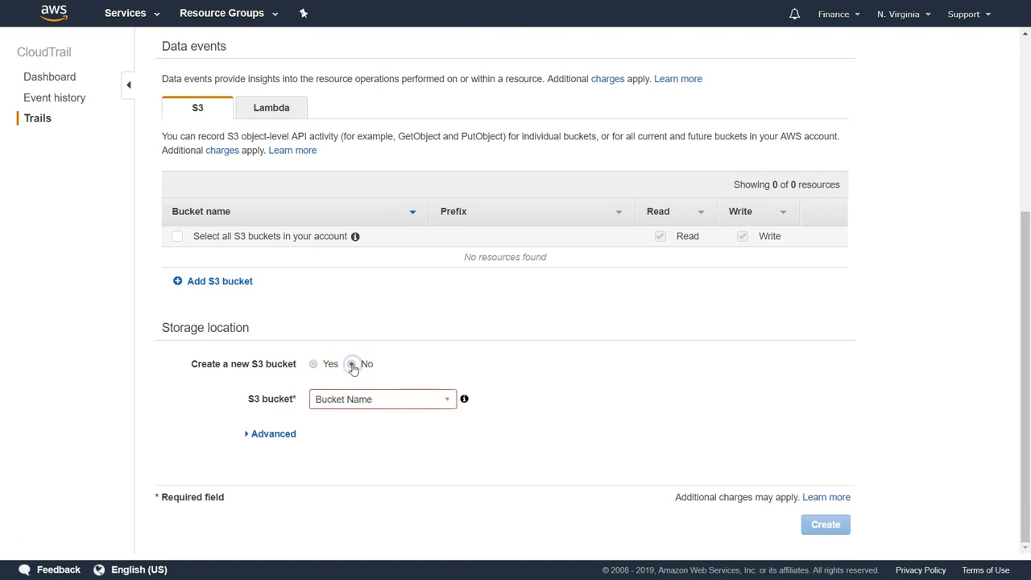
click(382, 400)
text(all-acc-trails-secops-bkt/AWSLogs)
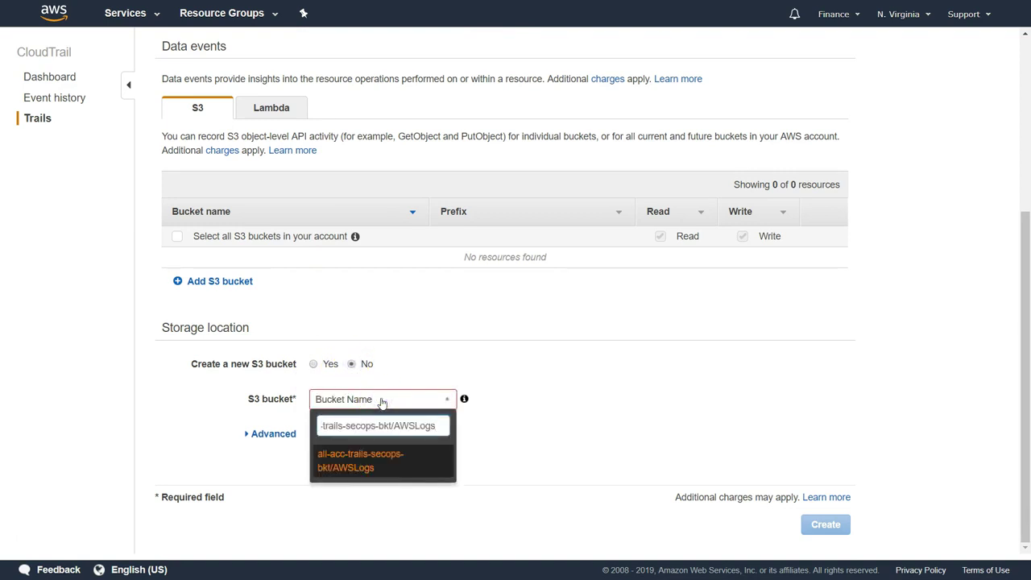
click(362, 462)
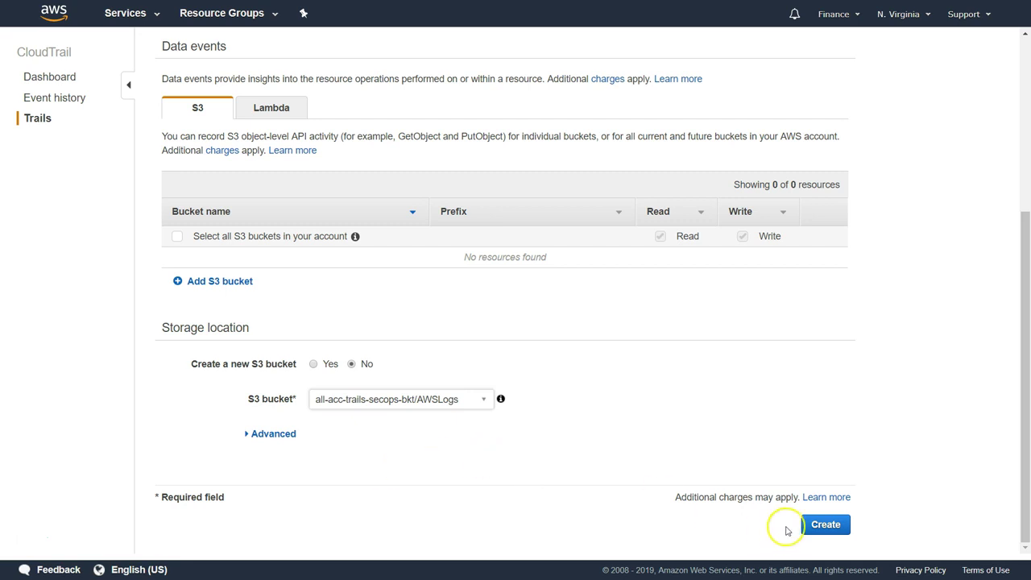
click(816, 528)
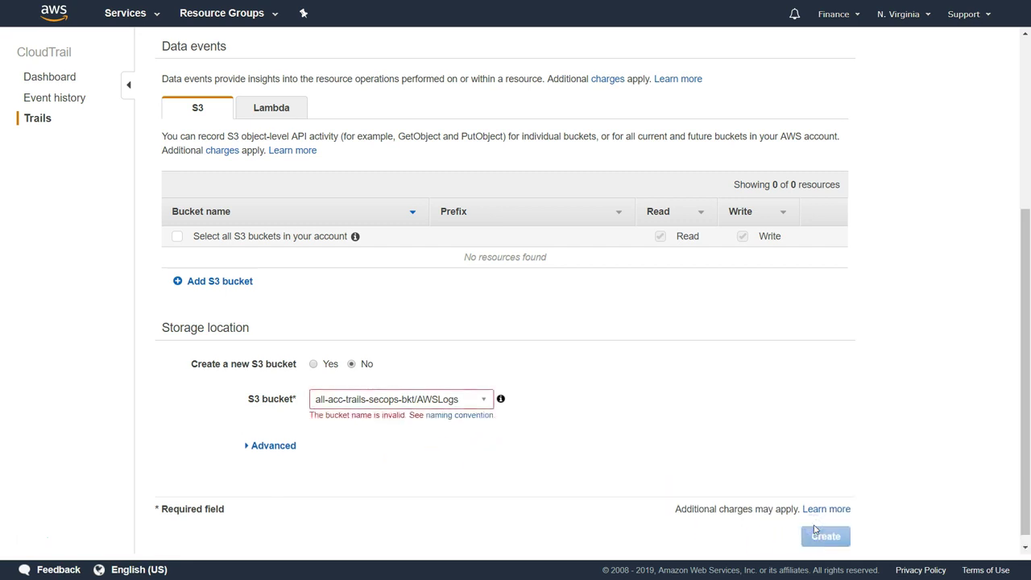
Step: Shorten the trail's S3 bucket name to all-acc-trails-secops-bkt without the folder path and create the trail
click(458, 398)
text(all-acc-trails-secops-bkt/AWSLogs)
key(BackSpace)
key(BackSpace)
key(BackSpace)
key(BackSpace)
key(BackSpace)
key(BackSpace)
key(BackSpace)
key(BackSpace)
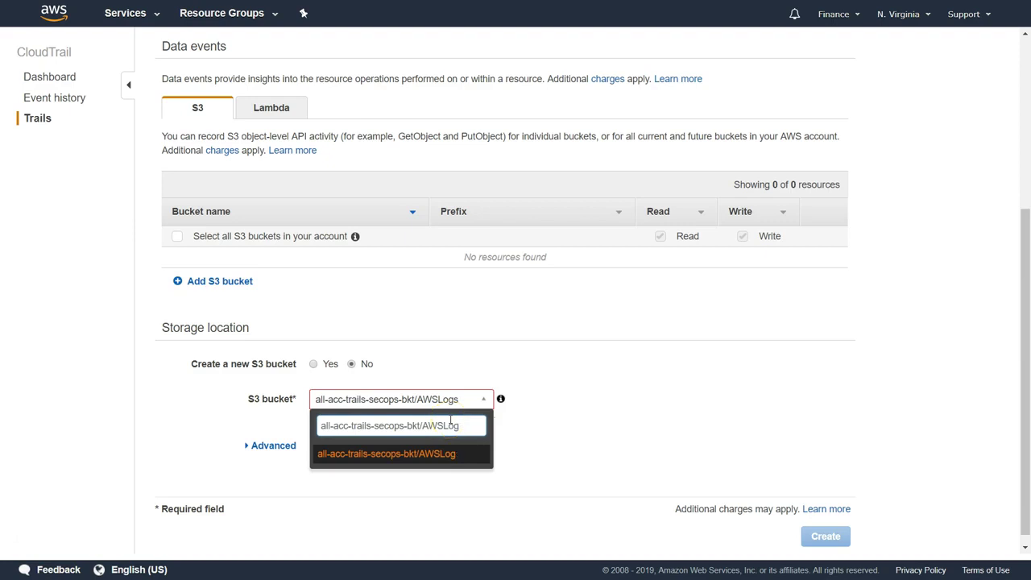
click(405, 457)
click(822, 532)
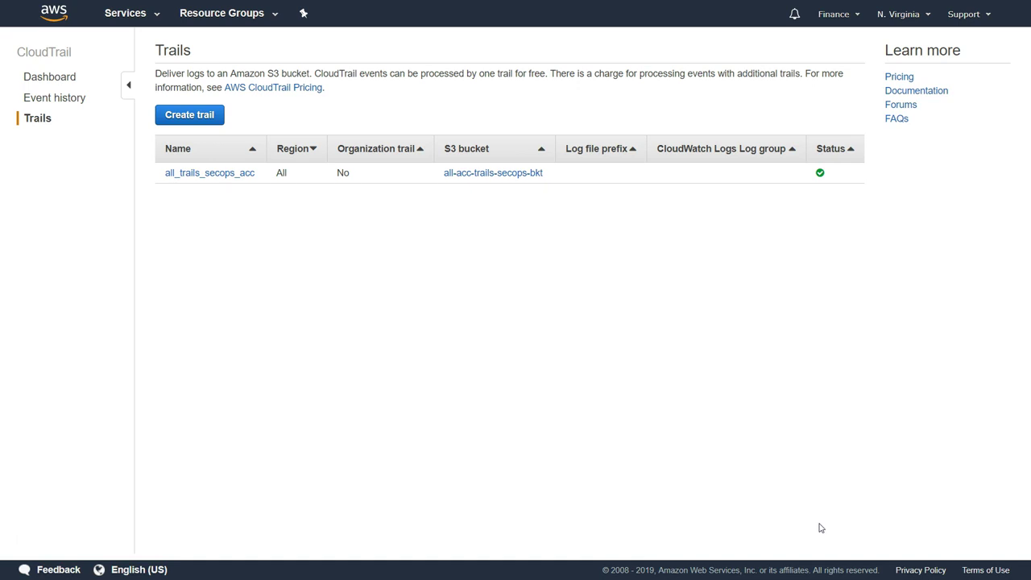
Step: Refresh the AWSLogs folder in the central S3 bucket and open the CloudTrail-Digest folder inside the Finance account's folder
click(968, 163)
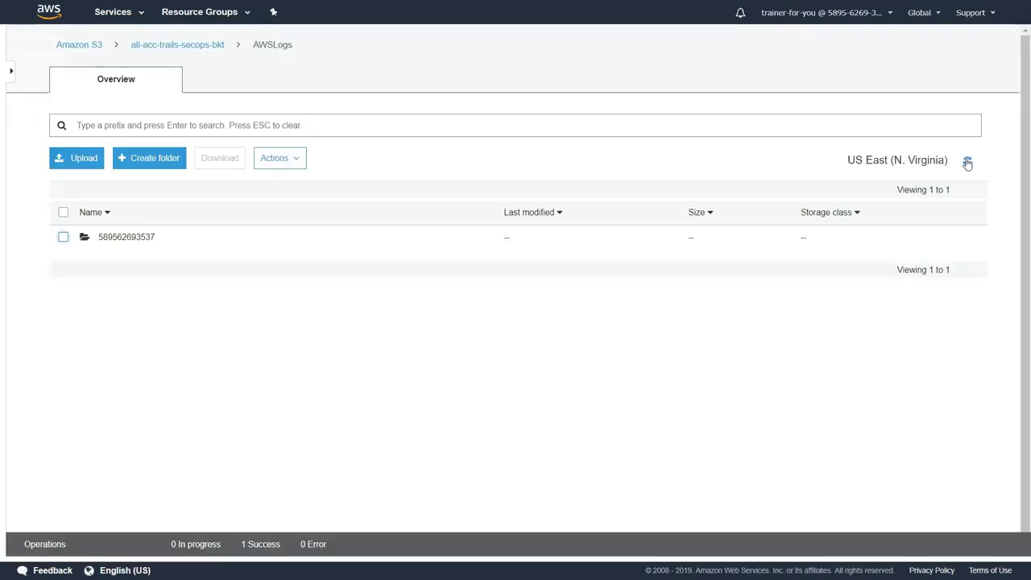
click(968, 162)
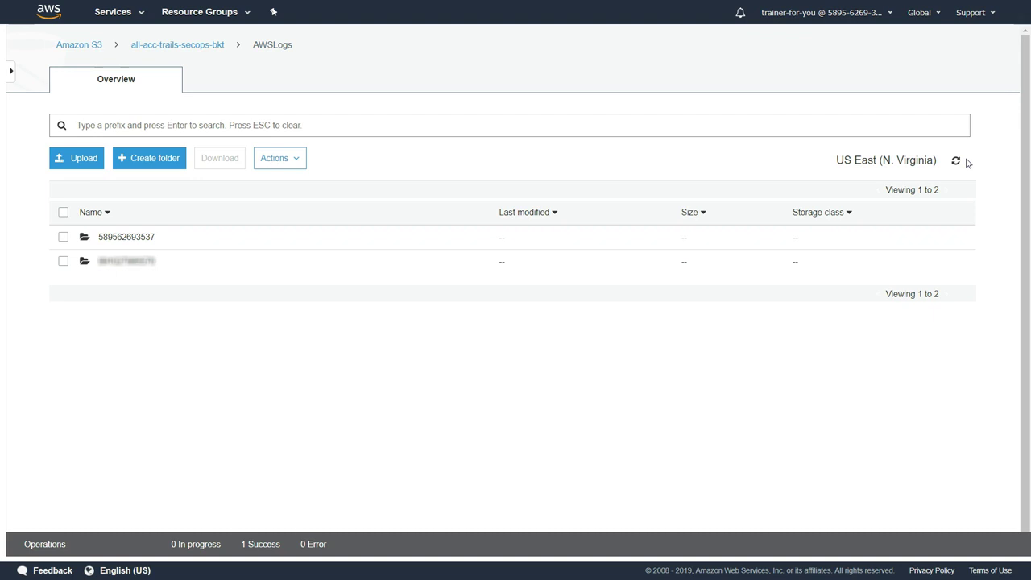
click(148, 265)
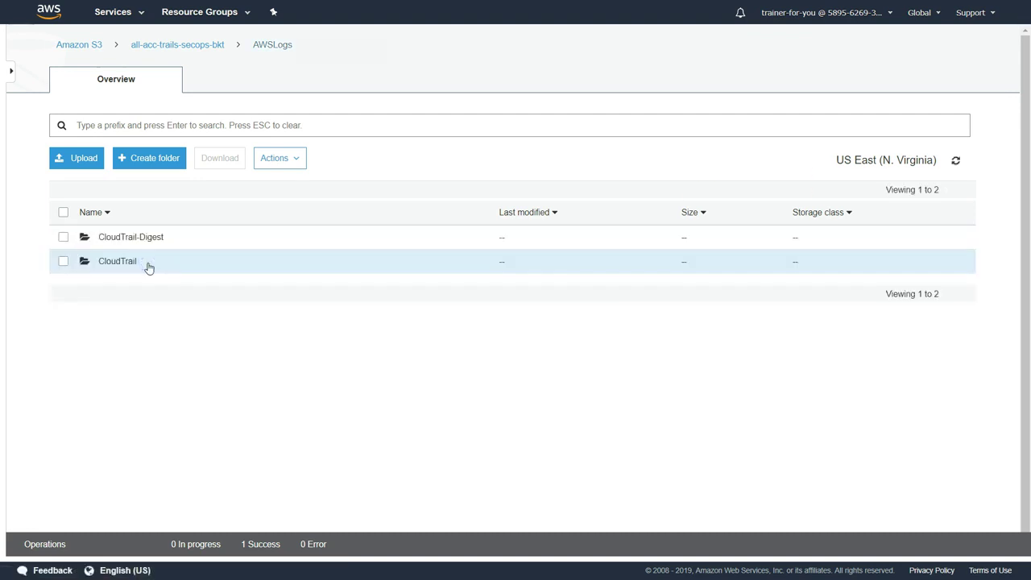
click(156, 238)
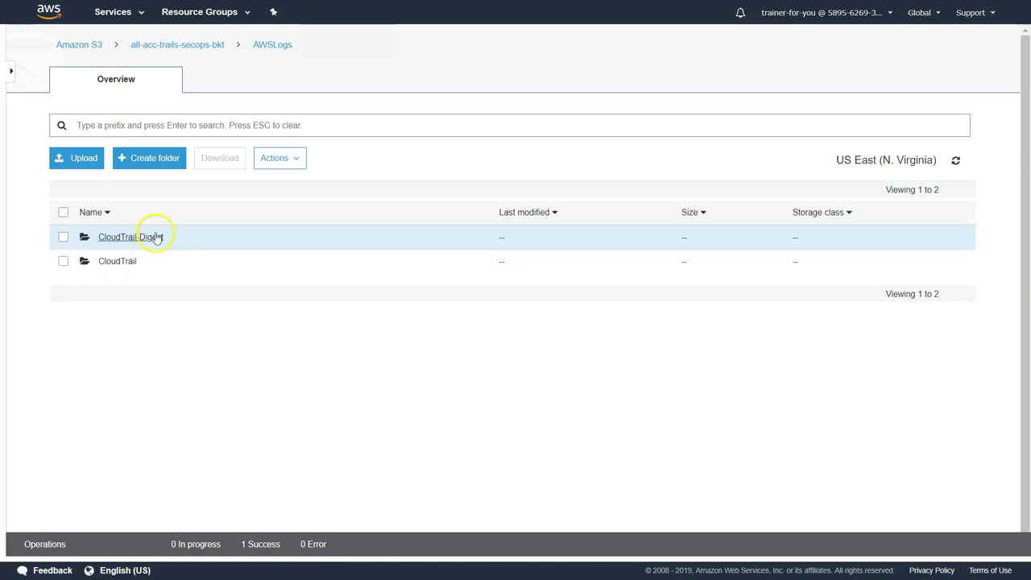